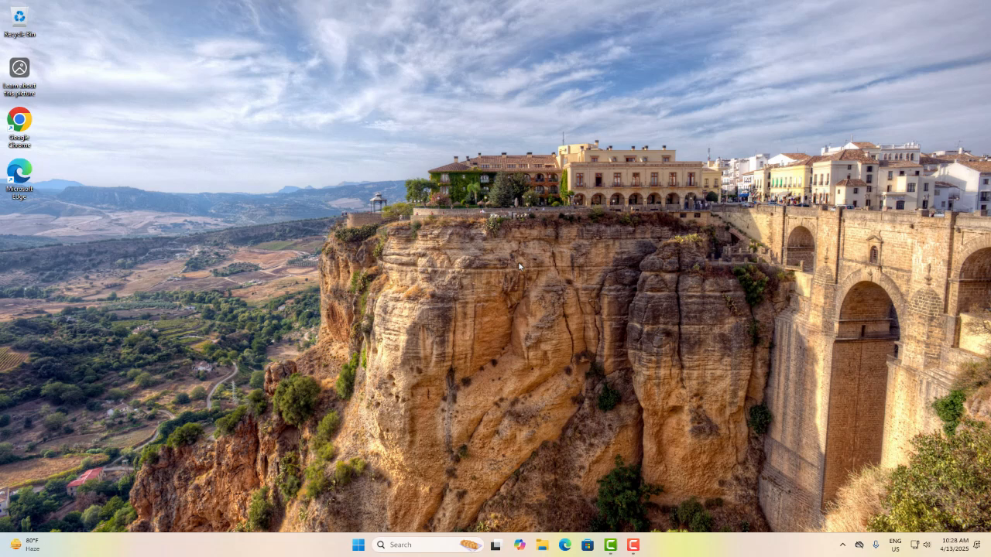
right_click(438, 306)
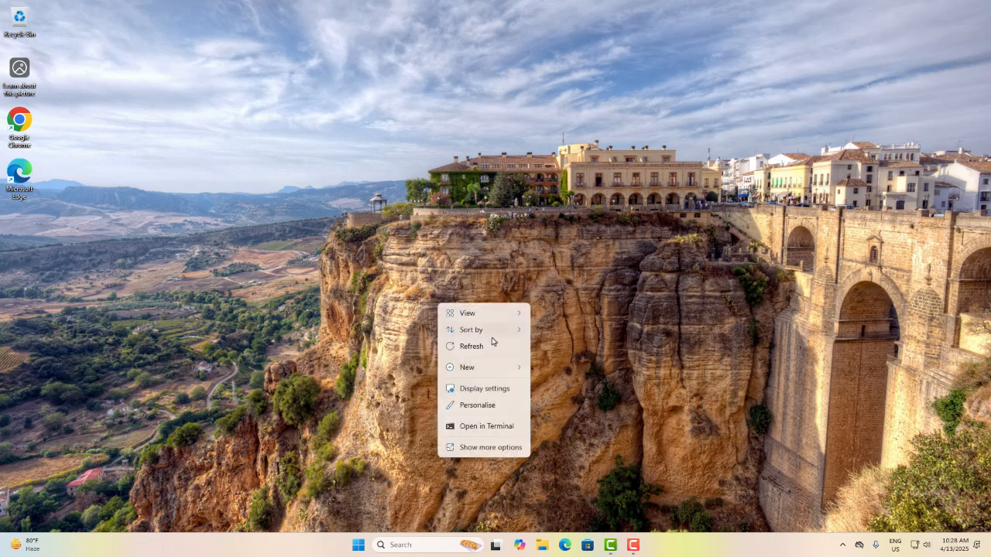
left_click(497, 348)
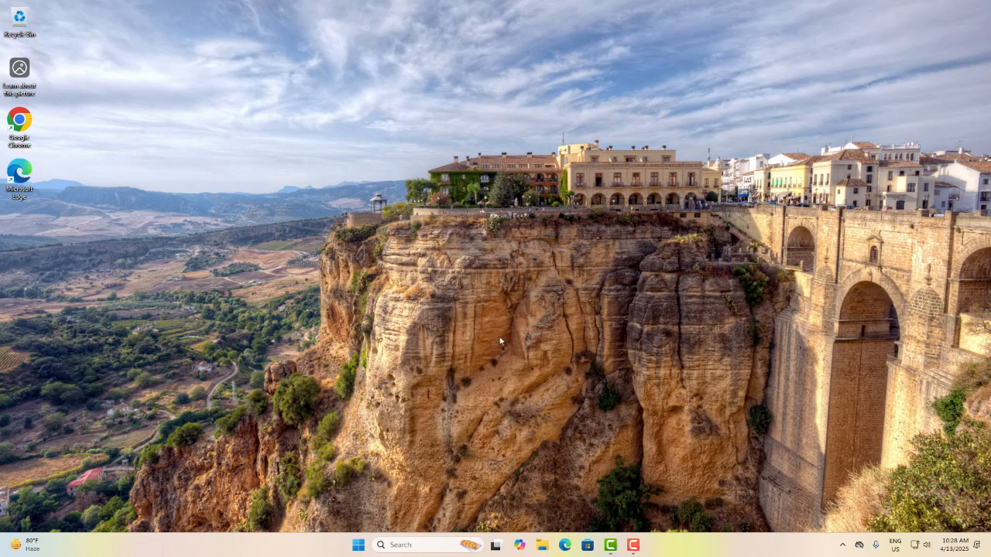
right_click(559, 227)
left_click(596, 277)
Open the microphone privacy page in a maximized Windows Settings window
left_click(359, 546)
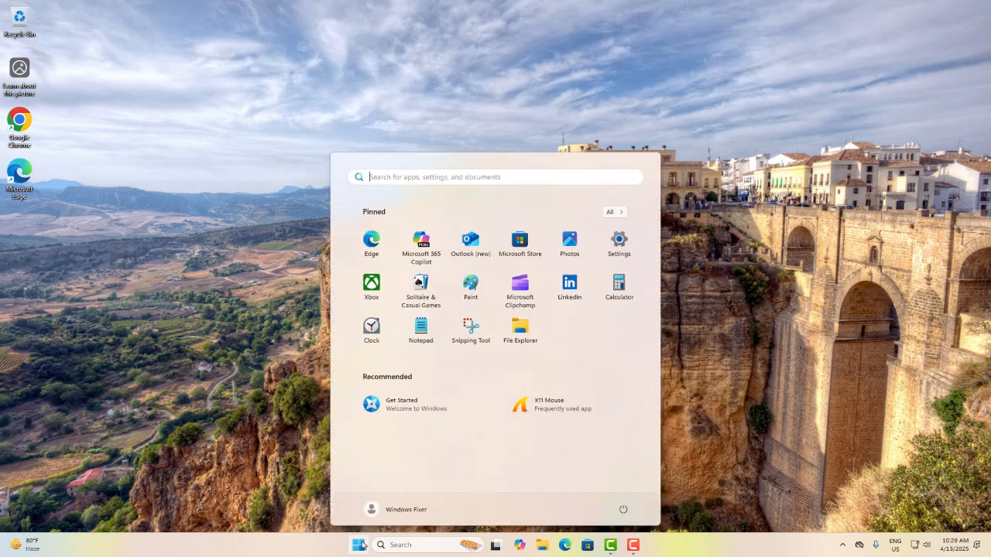
left_click(621, 244)
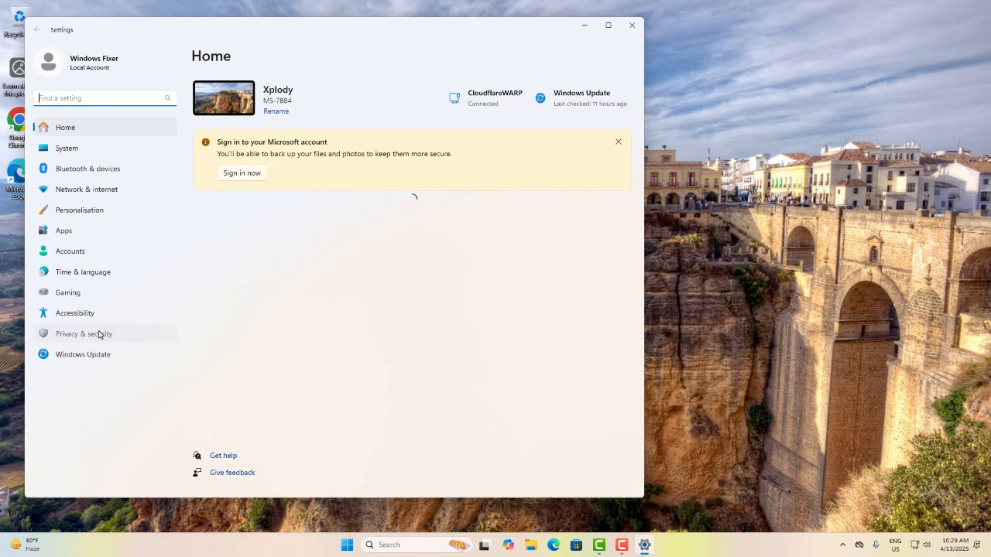
left_click(99, 334)
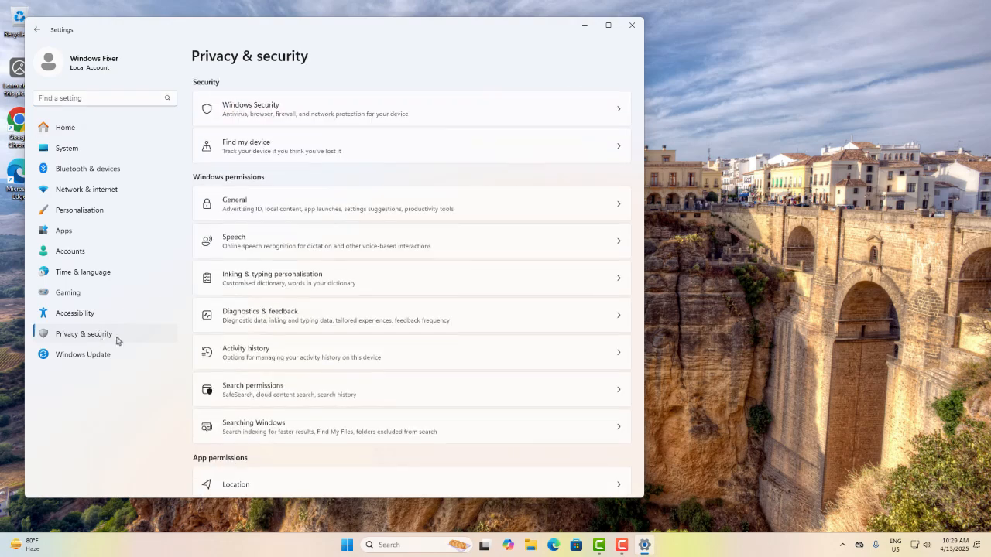
left_click(609, 26)
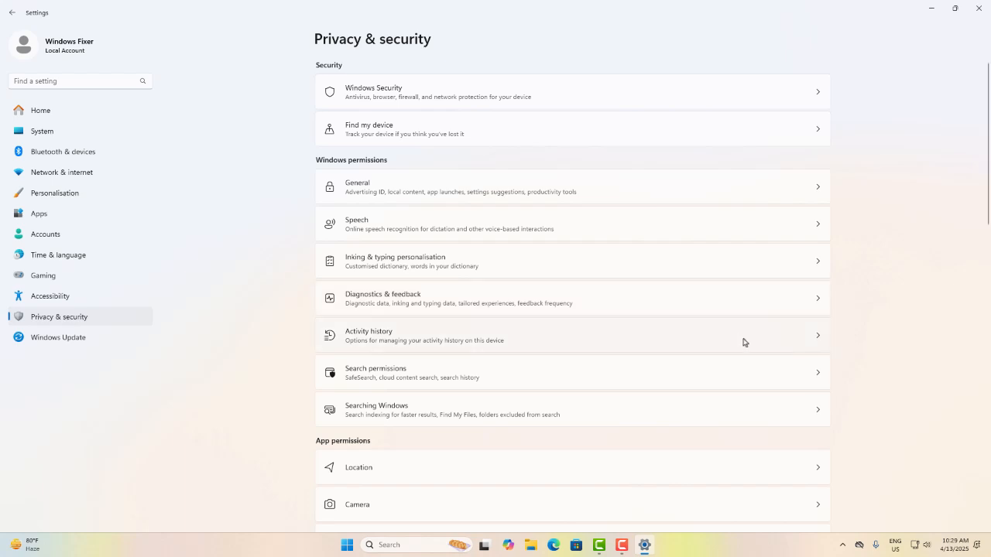
scroll(743, 342, "down", 4)
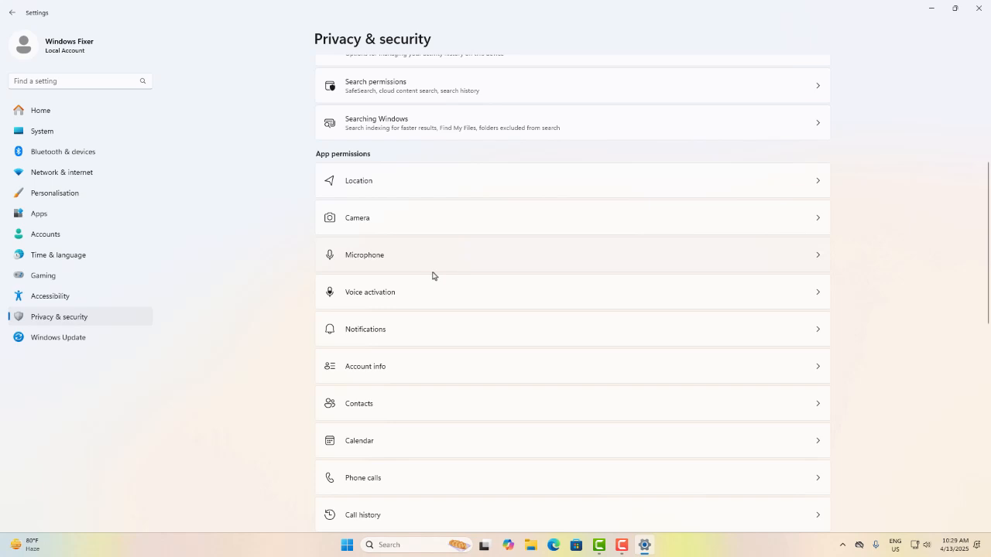
left_click(560, 266)
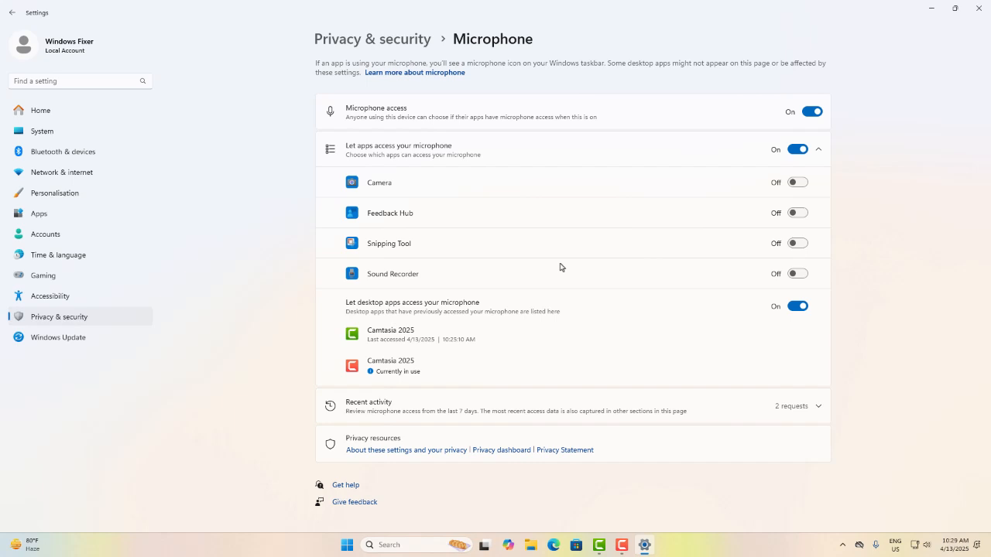
Turn microphone access off and on again, and close Settings
left_click(811, 114)
left_click(809, 115)
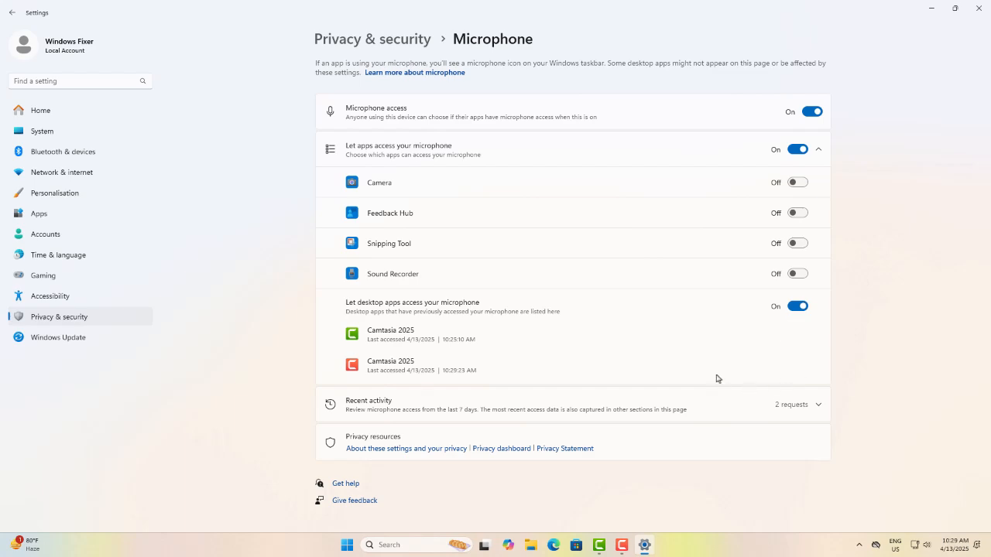
left_click(978, 10)
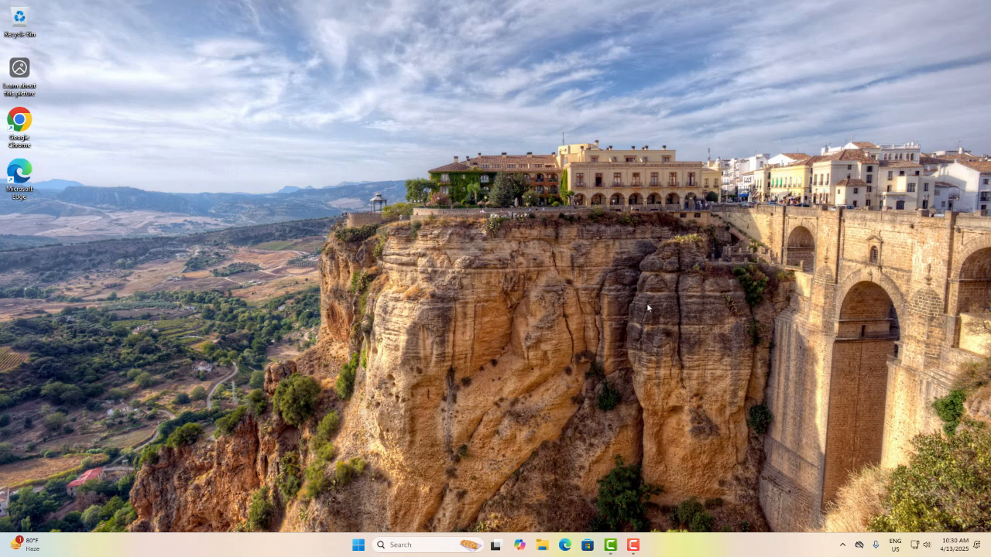
Open the Windows sound settings and examine the output and input devices, their volumes and the selected microphone
right_click(925, 545)
left_click(910, 516)
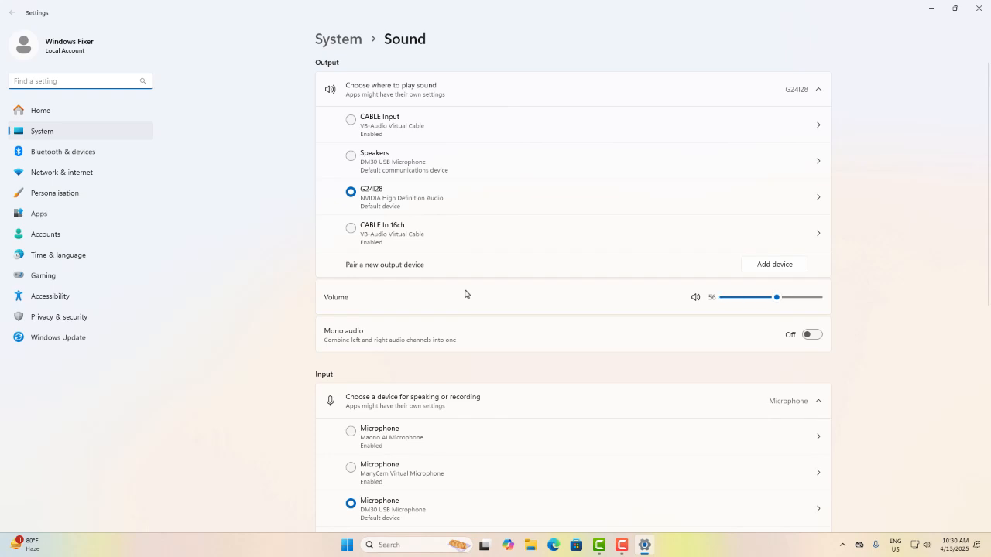
scroll(465, 294, "down", 3)
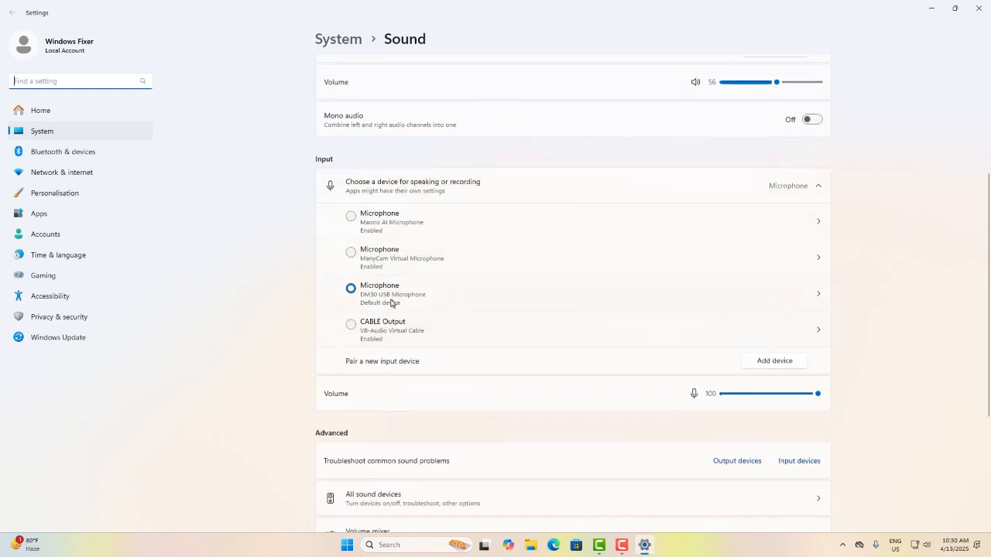
left_click(579, 358)
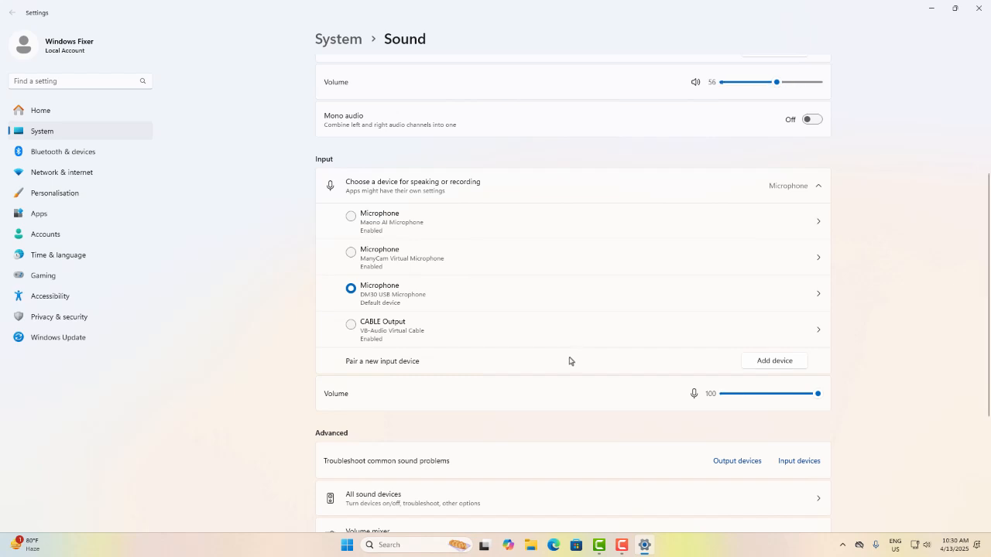
scroll(571, 361, "down", 1)
scroll(588, 356, "up", 1)
scroll(592, 356, "up", 2)
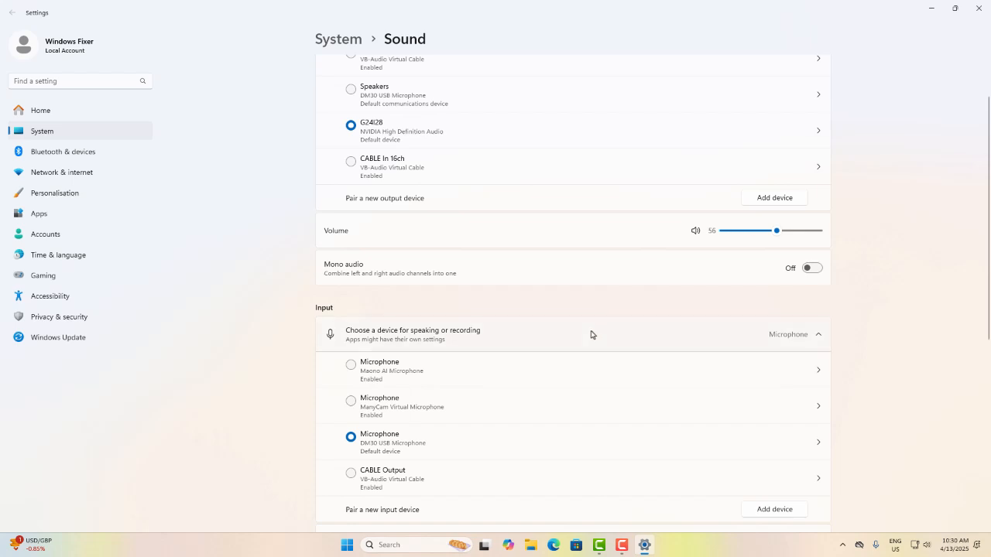
scroll(590, 333, "down", 1)
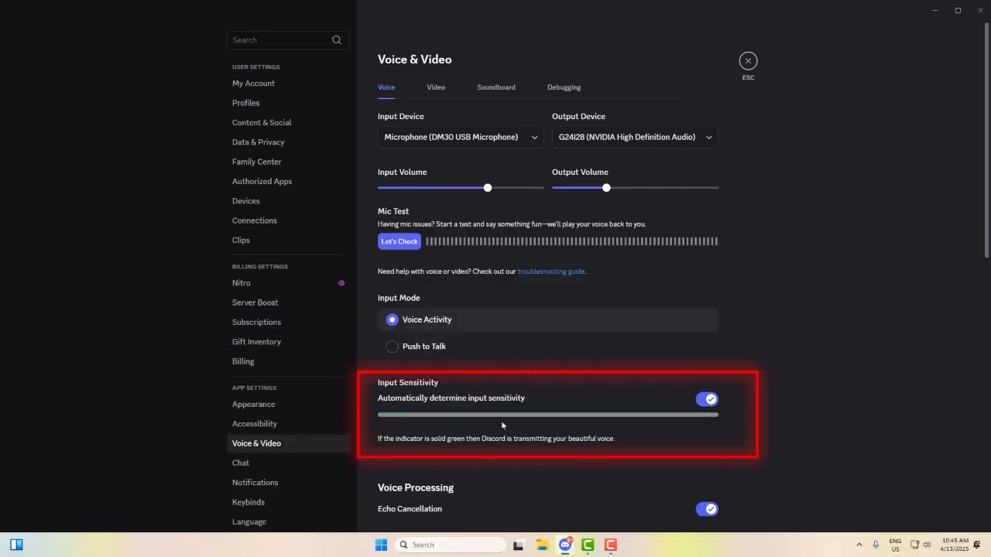
Close the Discord user settings and show the audio inputs and outputs in Device Manager
left_click(747, 65)
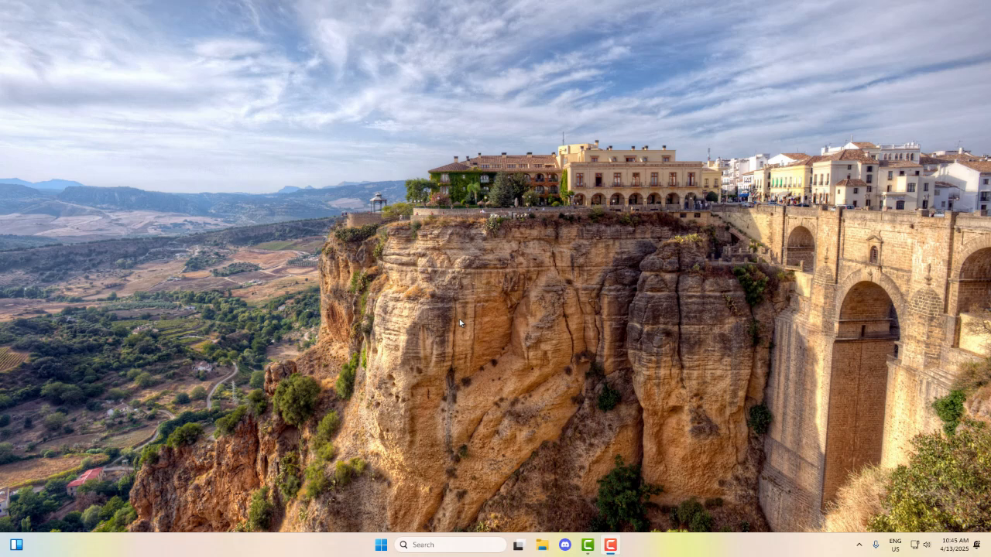
key("super+x")
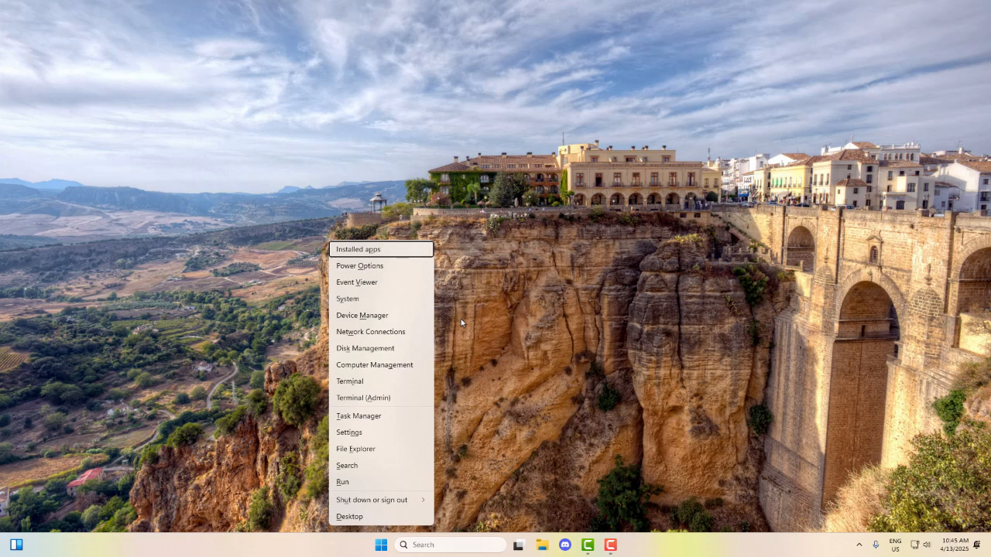
left_click(385, 319)
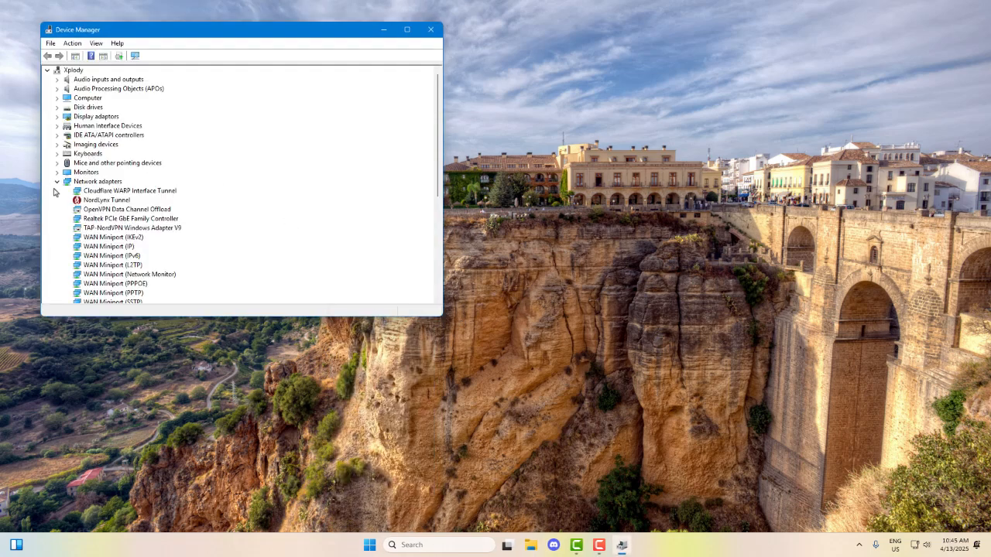
left_click(56, 182)
left_click(57, 79)
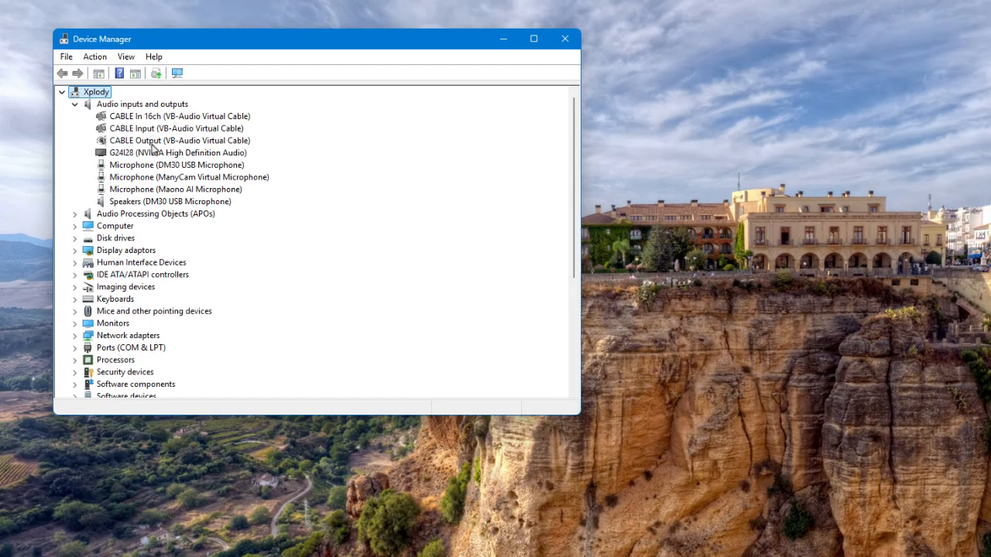
Run the automatic driver update search twice for Microphone (DM30 USB Microphone) and close the update wizard
left_click(172, 165)
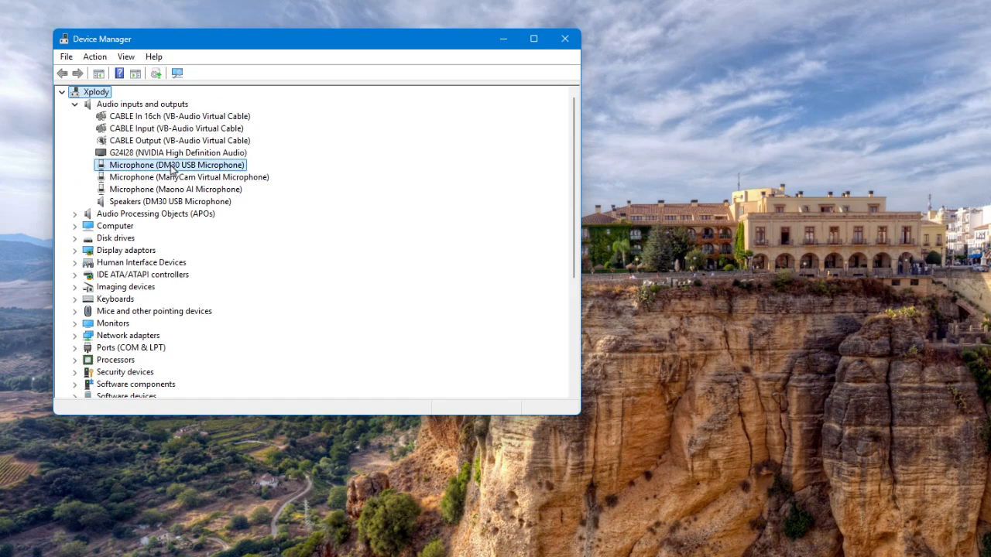
right_click(206, 171)
left_click(236, 179)
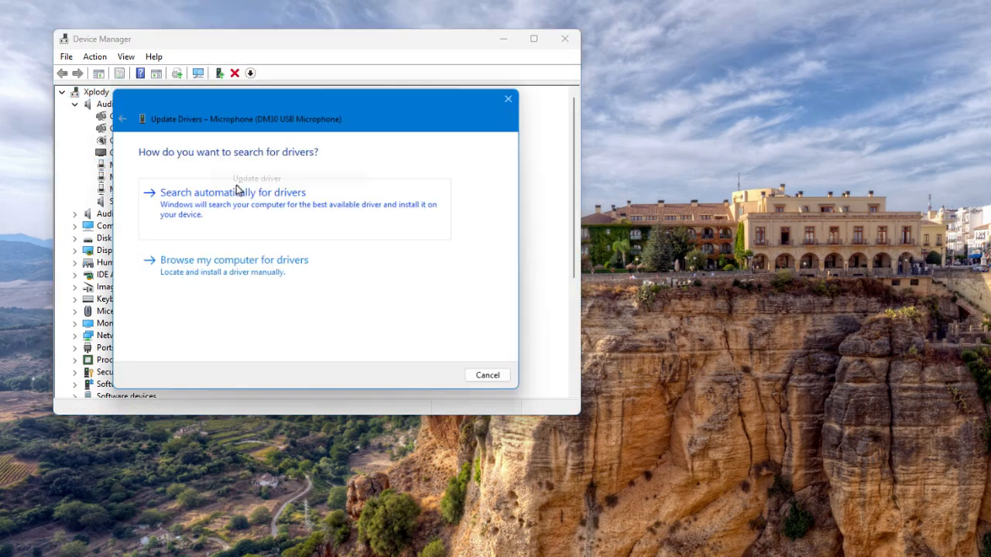
left_click(238, 200)
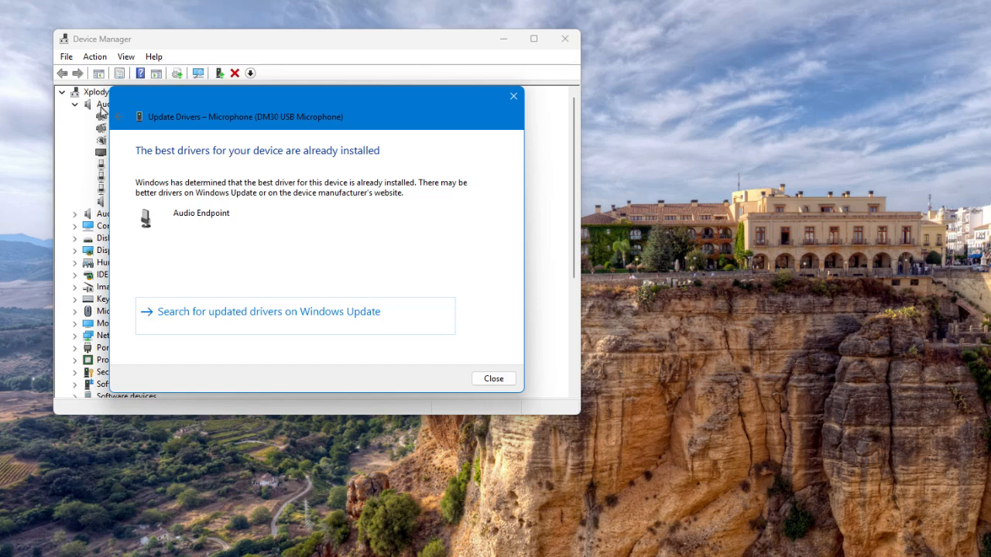
left_click(117, 116)
left_click(221, 194)
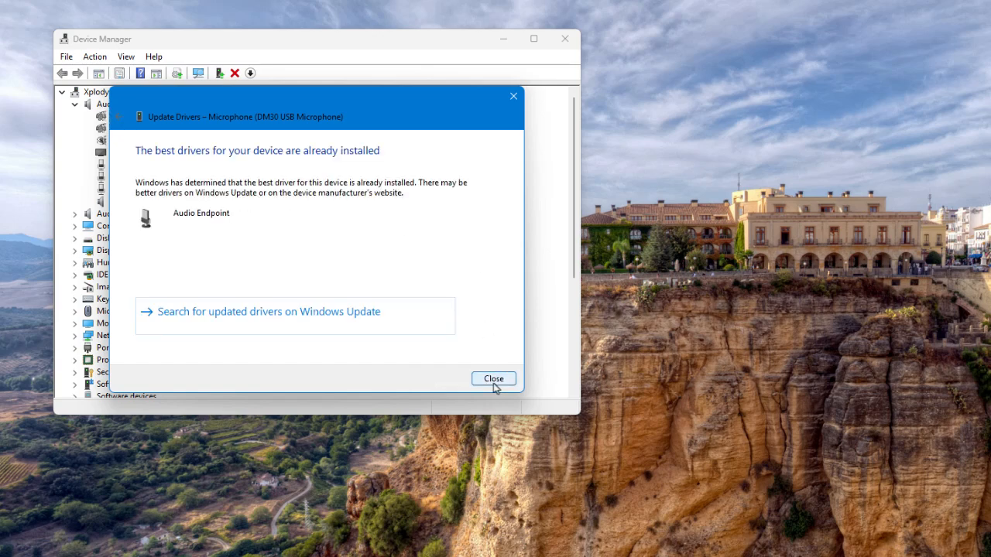
left_click(493, 379)
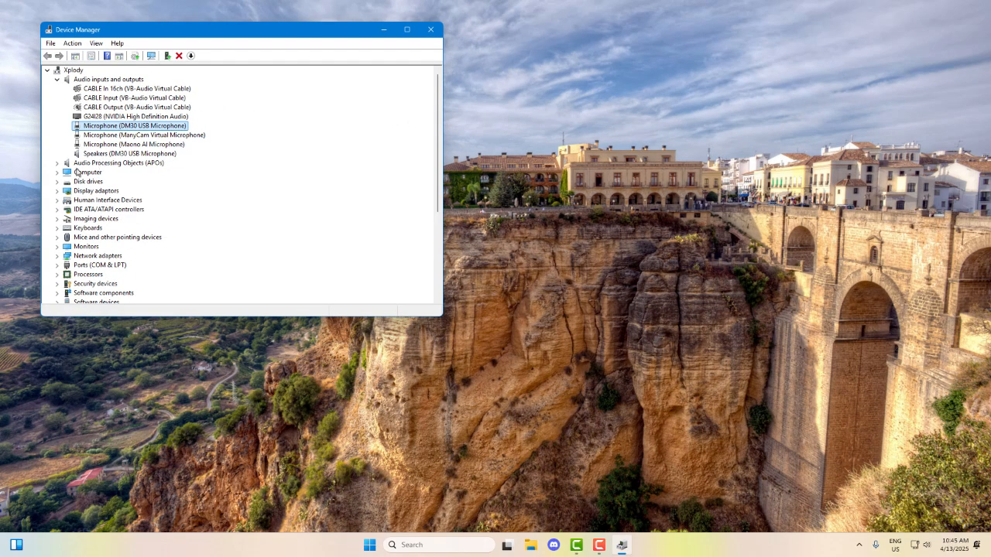
Dismiss the device options of the G24I28 audio output and close Device Manager
right_click(106, 117)
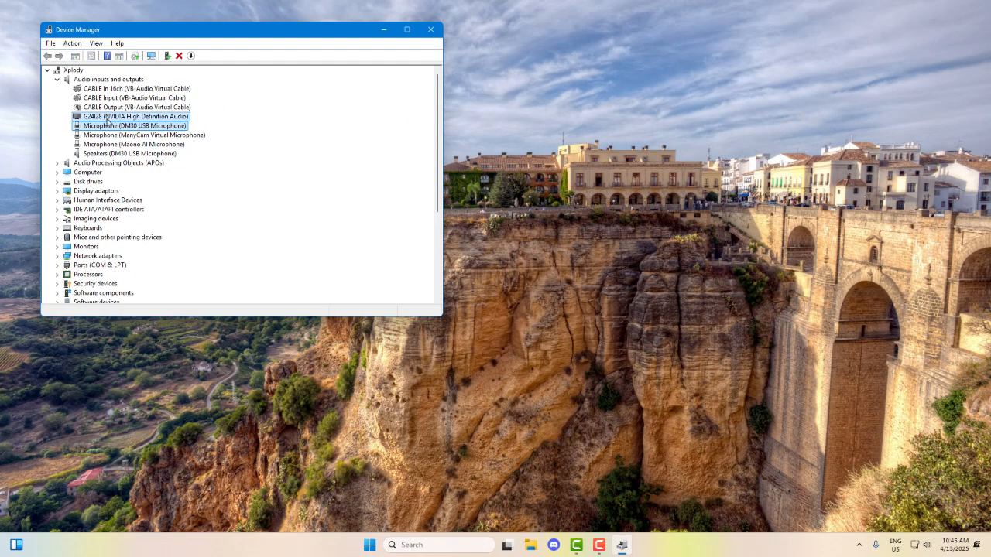
left_click(259, 131)
left_click(428, 34)
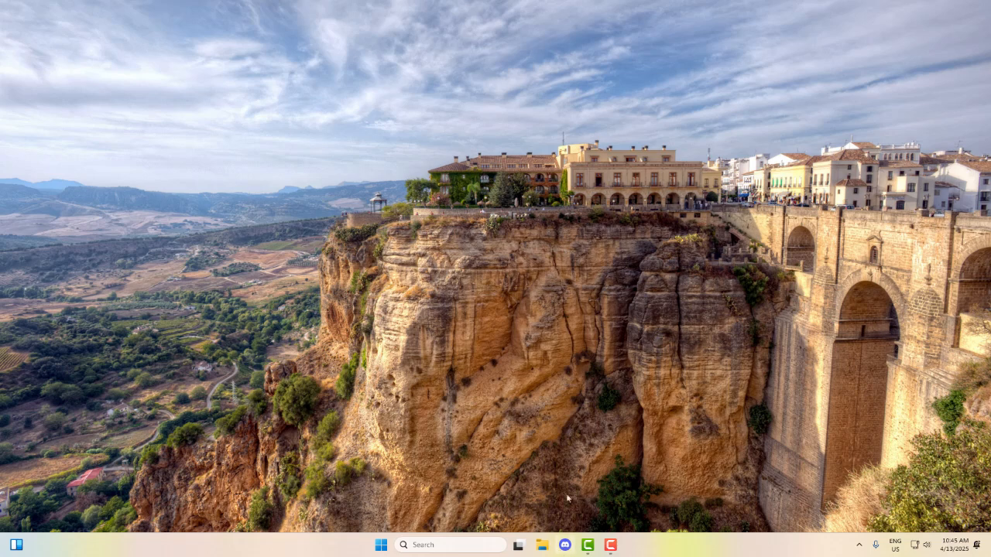
right_click(393, 287)
left_click(473, 338)
Exit the voice changer program that is running in the background
left_click(859, 544)
right_click(859, 492)
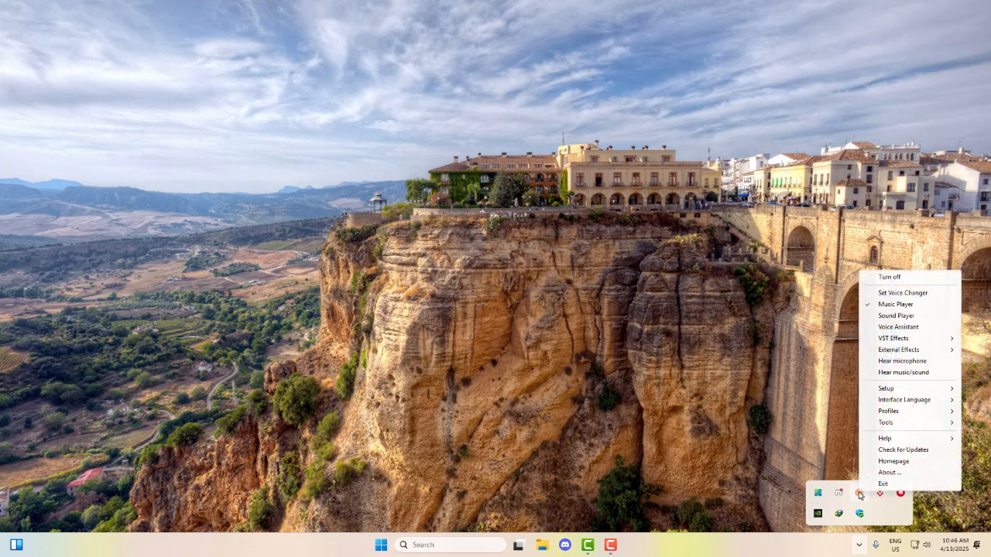
left_click(883, 484)
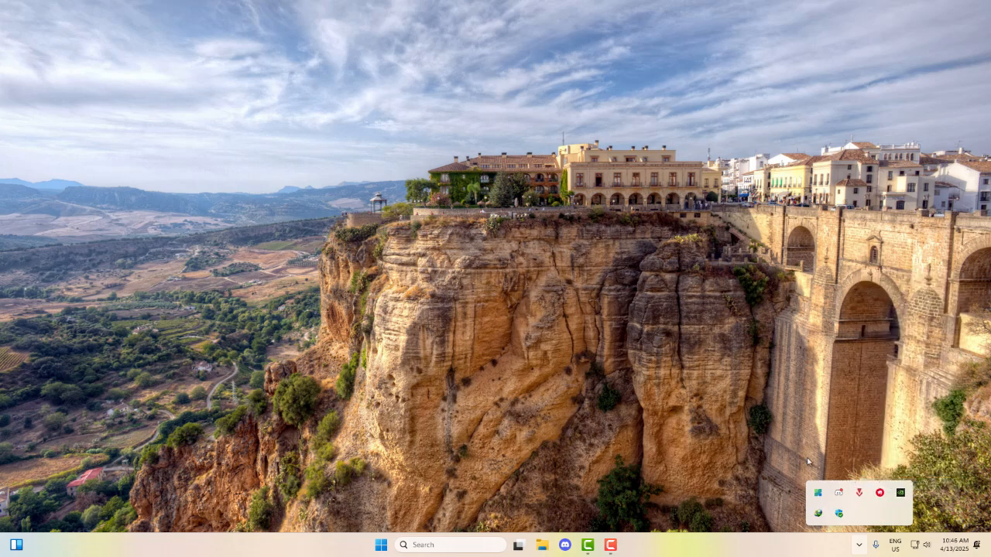
Find the MSI audio console by searching for "rea", look at its settings, and close it
key("super")
type("real")
key("Return")
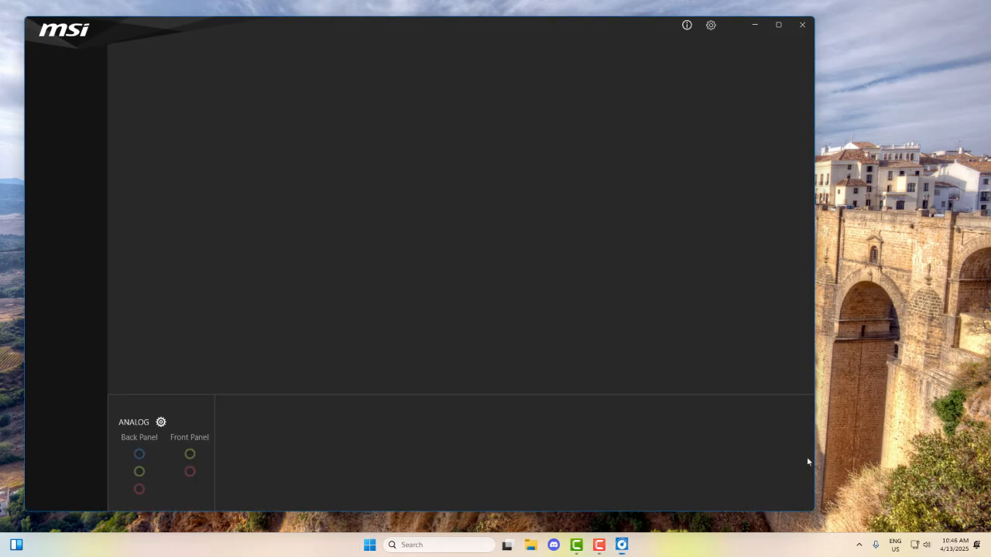
left_click(712, 25)
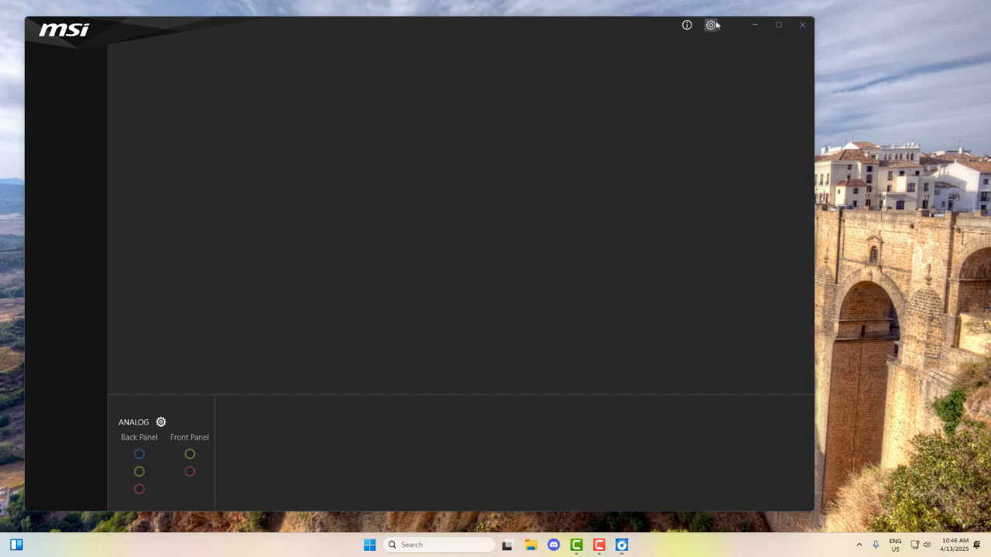
left_click(578, 254)
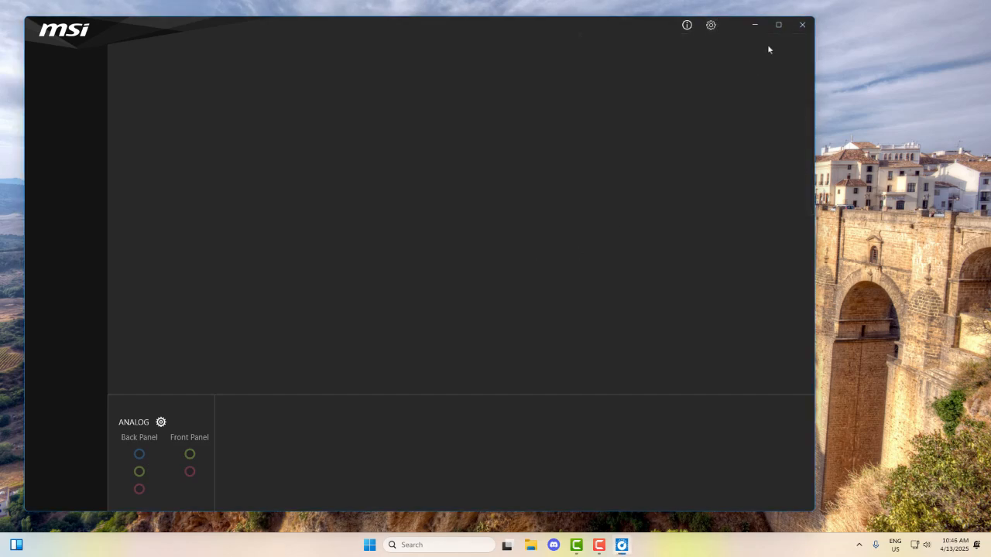
left_click(801, 25)
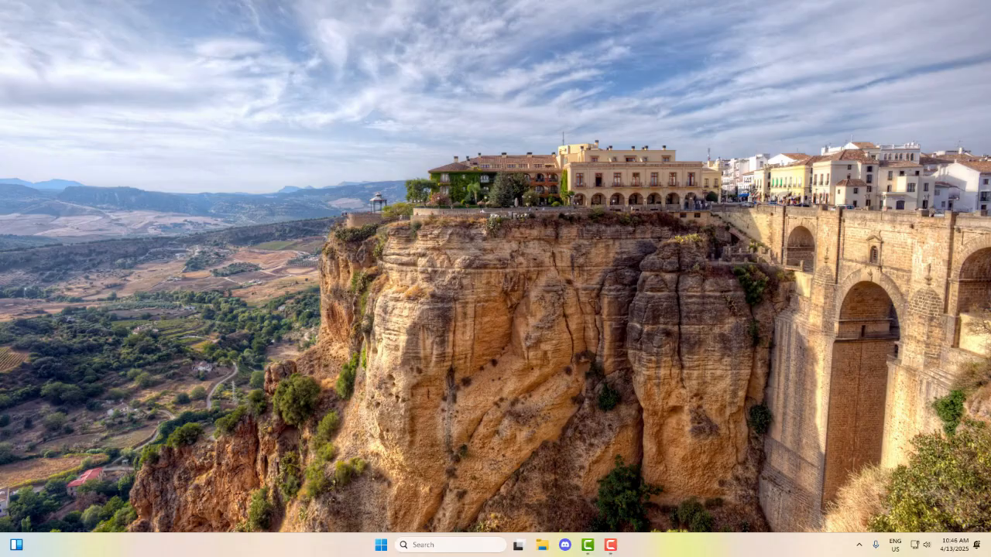
Switch to Discord and open the Voice & Video page of the user settings
left_click(565, 545)
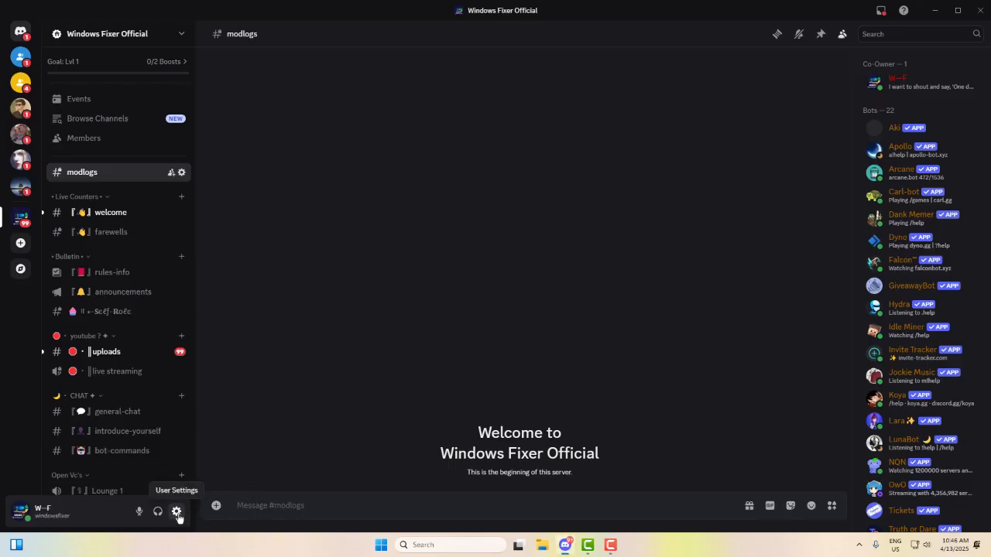
left_click(177, 517)
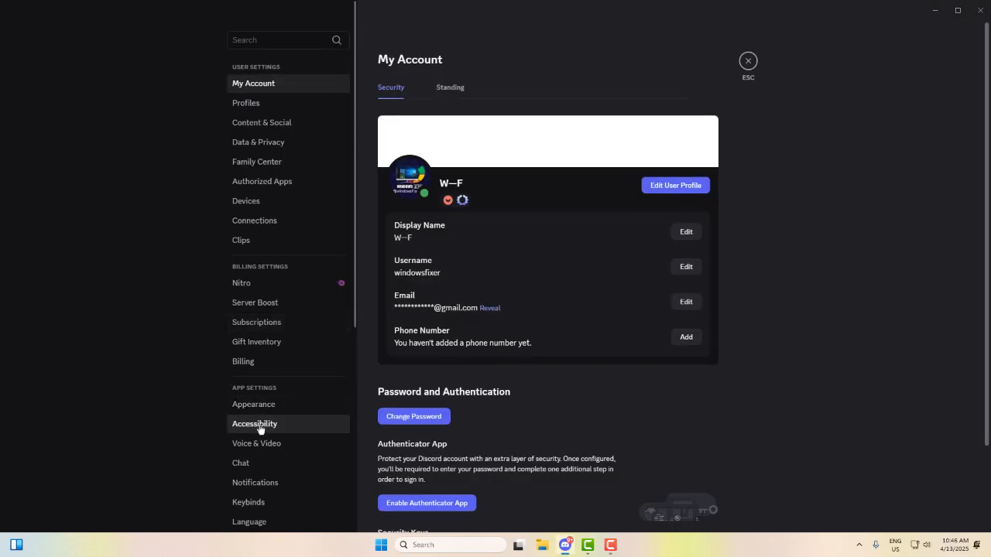
left_click(282, 445)
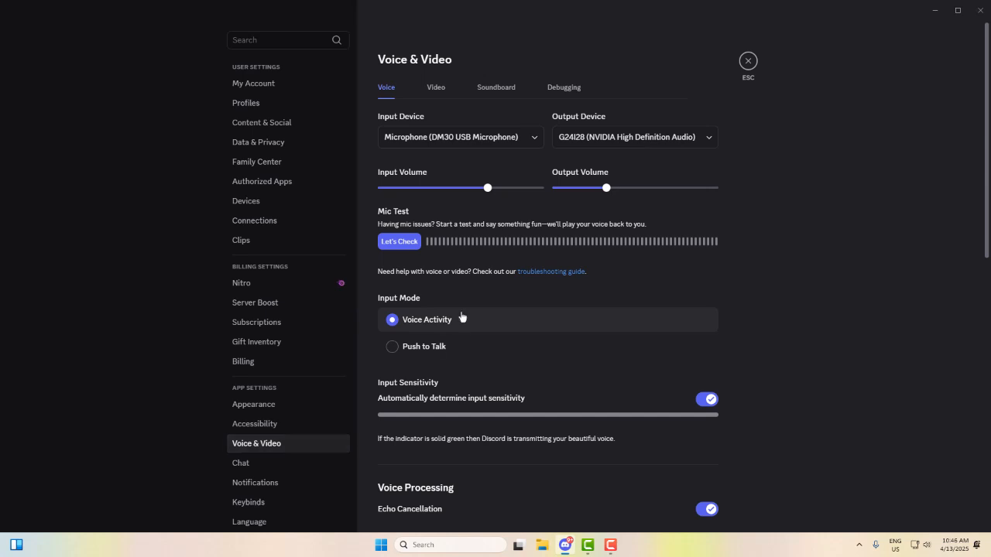
Turn off Echo Cancellation in the Voice Processing settings
scroll(487, 338, "down", 3)
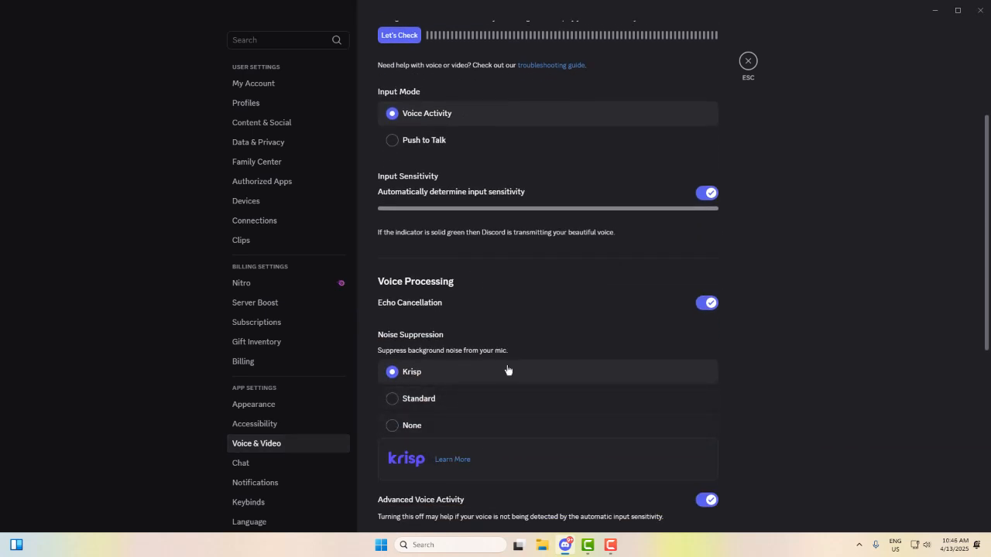
scroll(509, 372, "down", 2)
scroll(509, 372, "up", 1)
scroll(508, 370, "down", 2)
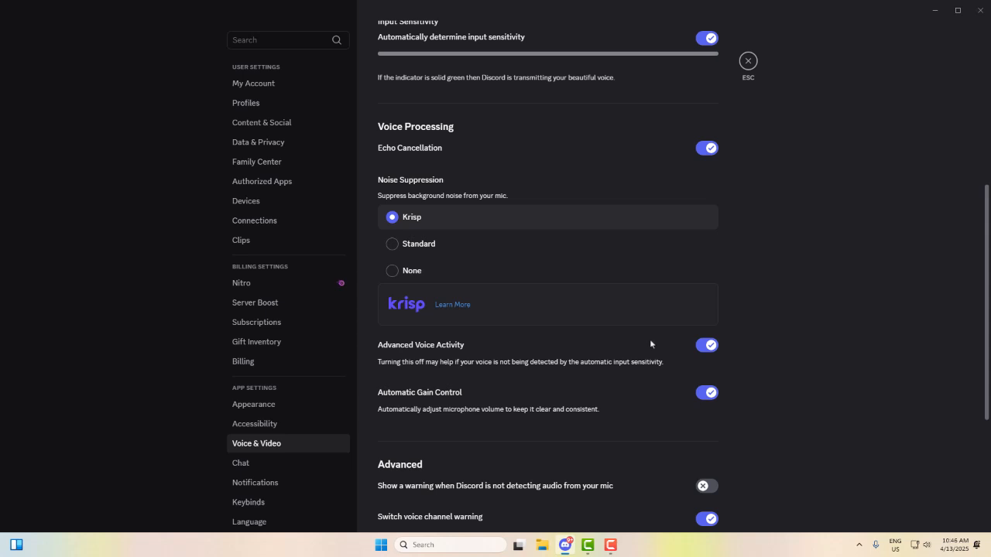
left_click(709, 150)
Turn off automatic input sensitivity and lower the manual sensitivity threshold to near the low end of its range
scroll(707, 345, "up", 2)
left_click(704, 149)
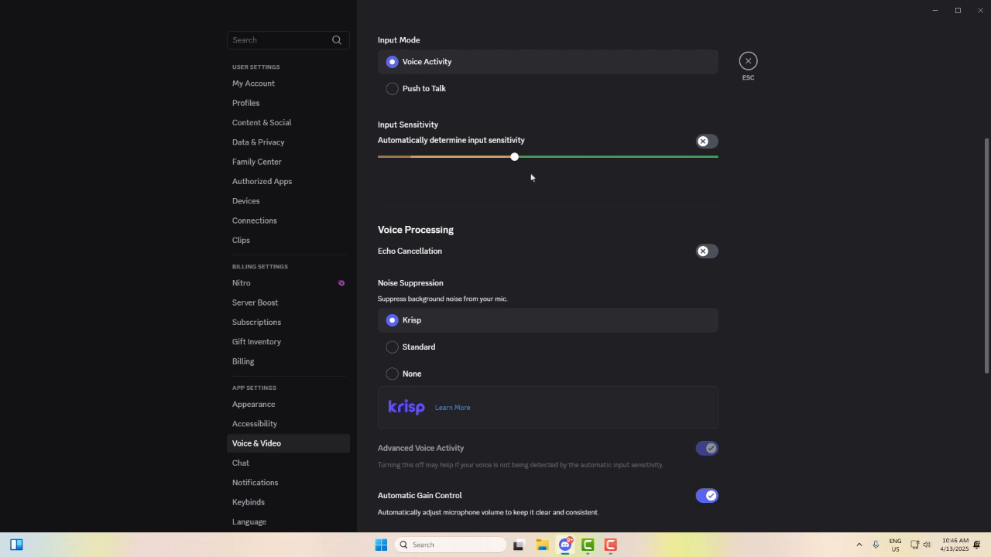
left_click_drag(514, 156, 423, 165)
Turn off Automatic Gain Control and review the surrounding voice settings
scroll(615, 391, "down", 3)
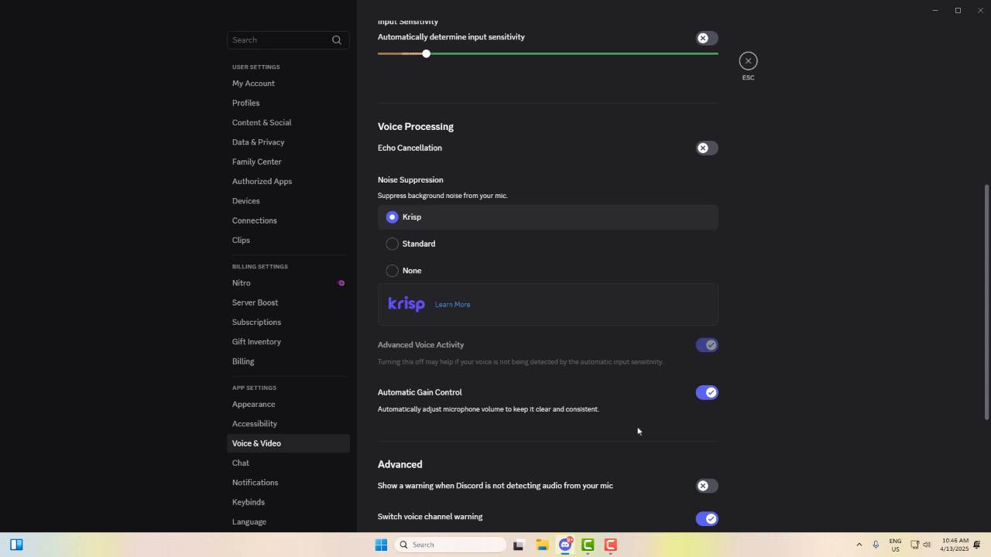
scroll(637, 429, "down", 2)
left_click(709, 341)
scroll(628, 468, "down", 2)
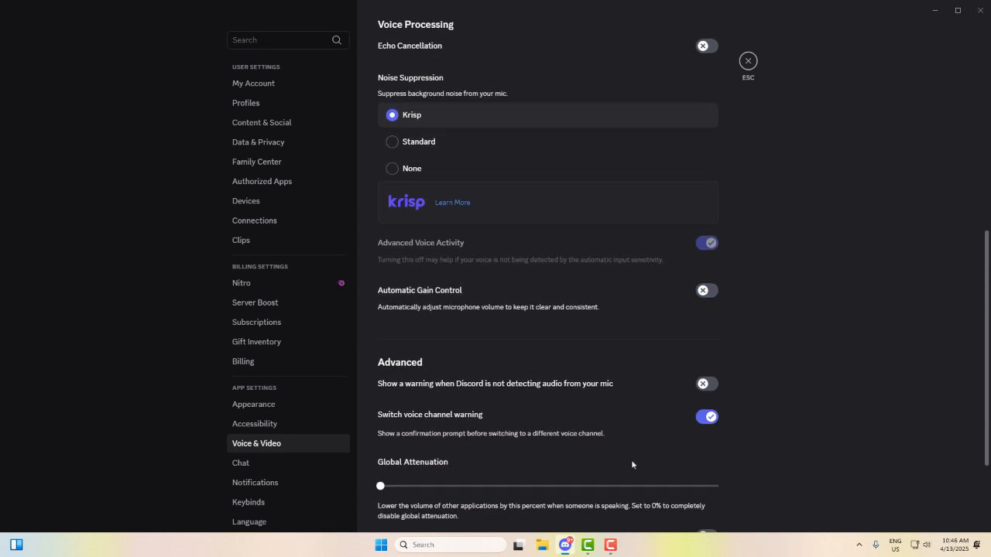
scroll(632, 464, "up", 4)
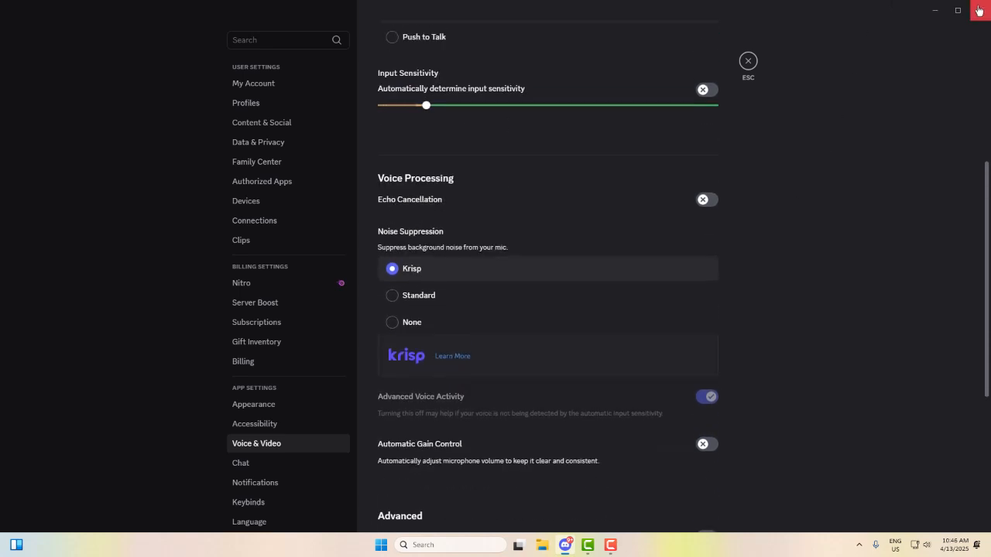
scroll(786, 438, "down", 4)
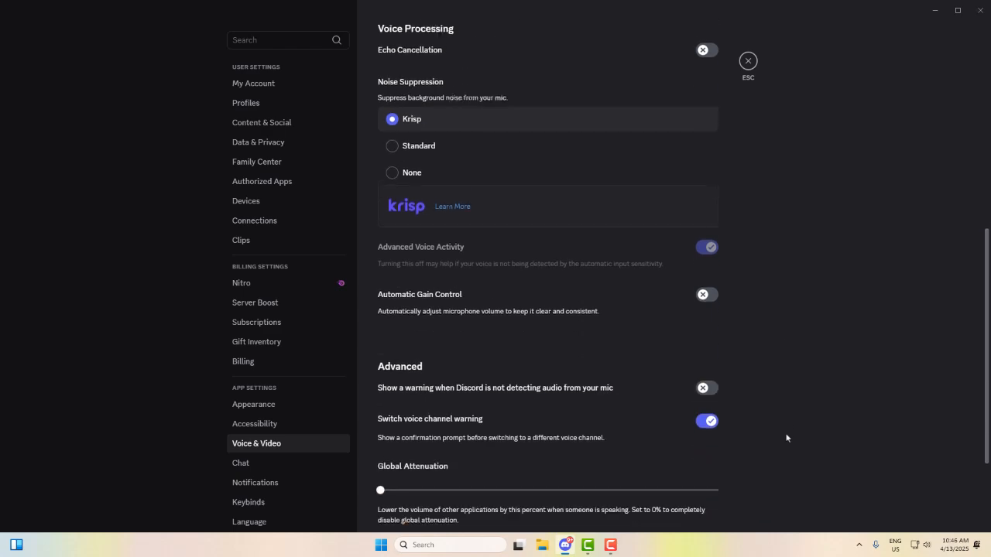
Close the Discord window and quit the Discord process still running in the background
left_click(979, 11)
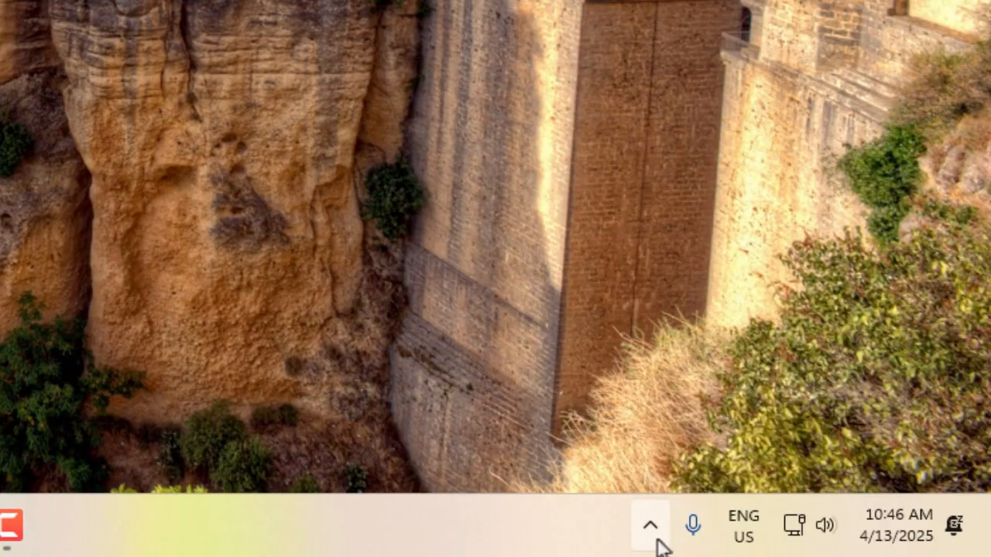
left_click(859, 546)
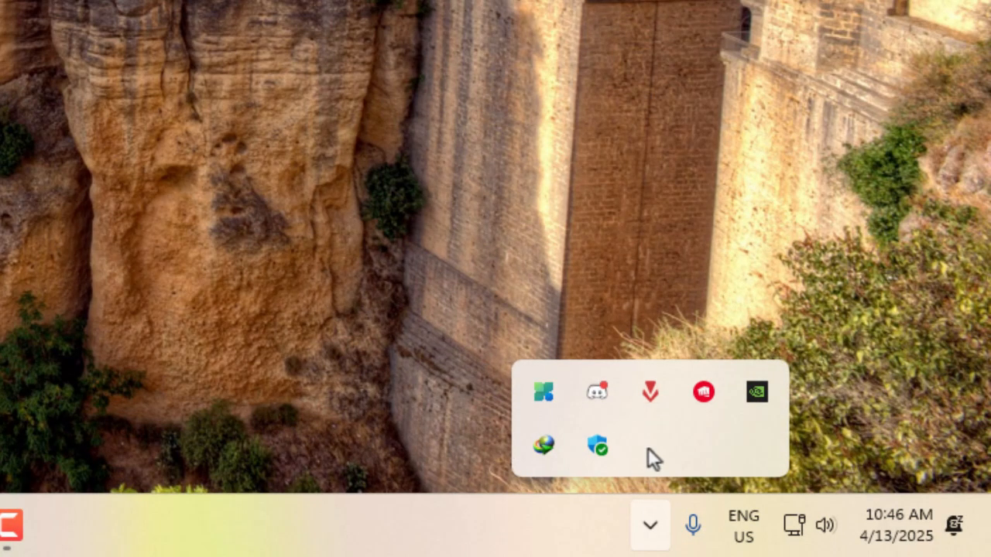
right_click(602, 392)
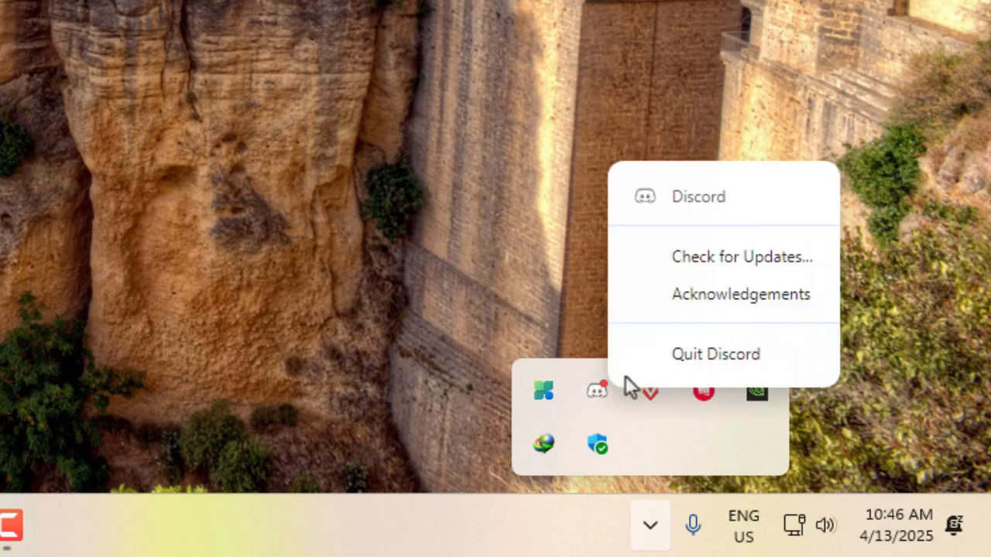
left_click(716, 354)
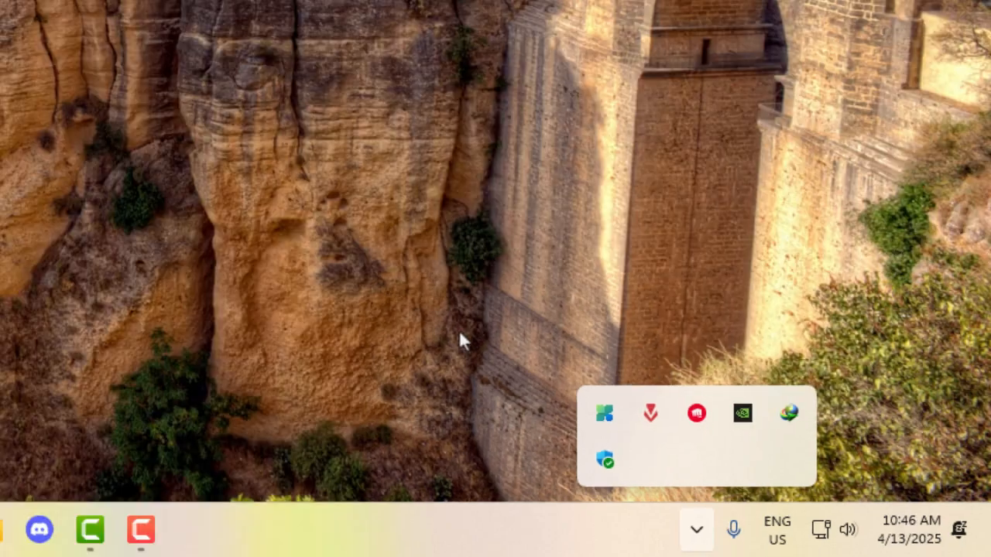
Relaunch Discord by searching for "d", and close its window once it has loaded
key("super")
type("d")
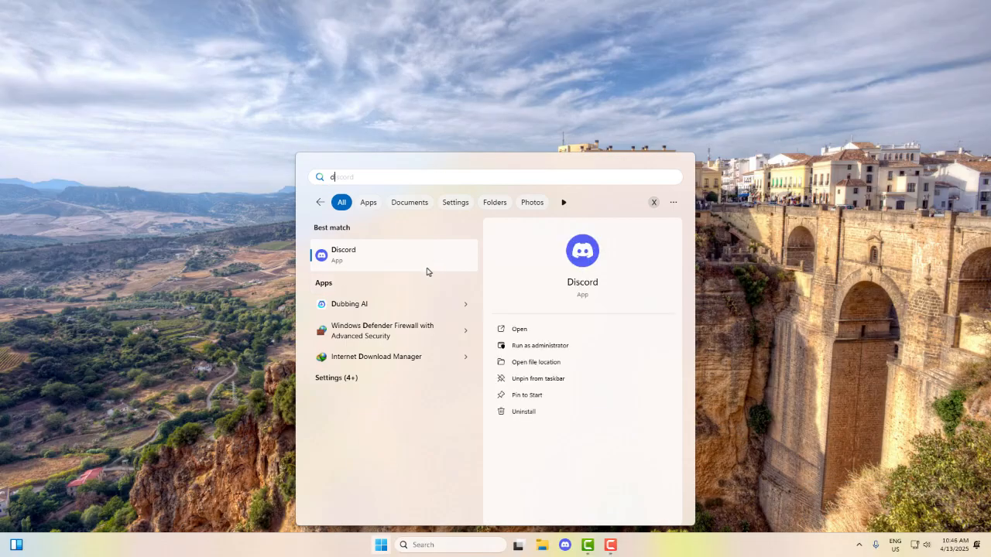
left_click(425, 264)
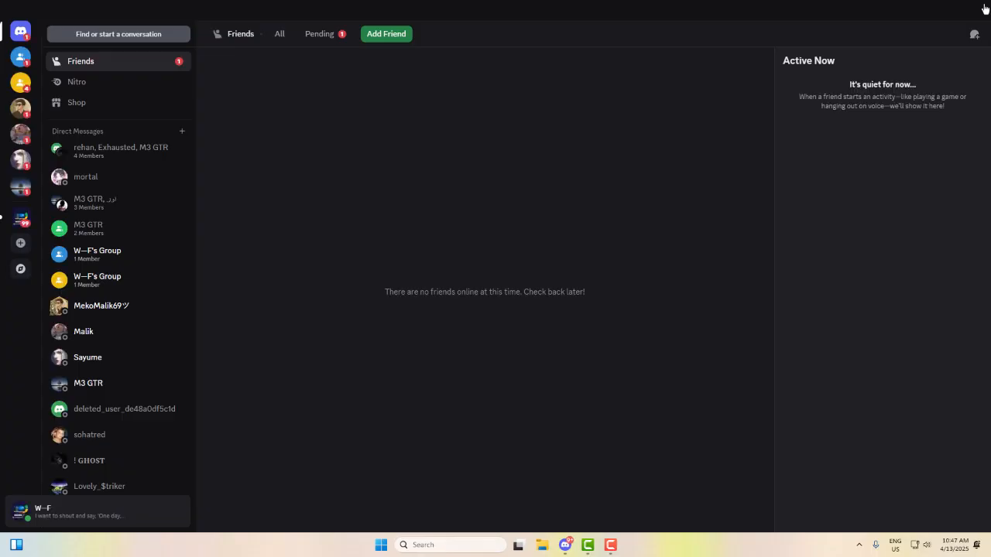
left_click(984, 7)
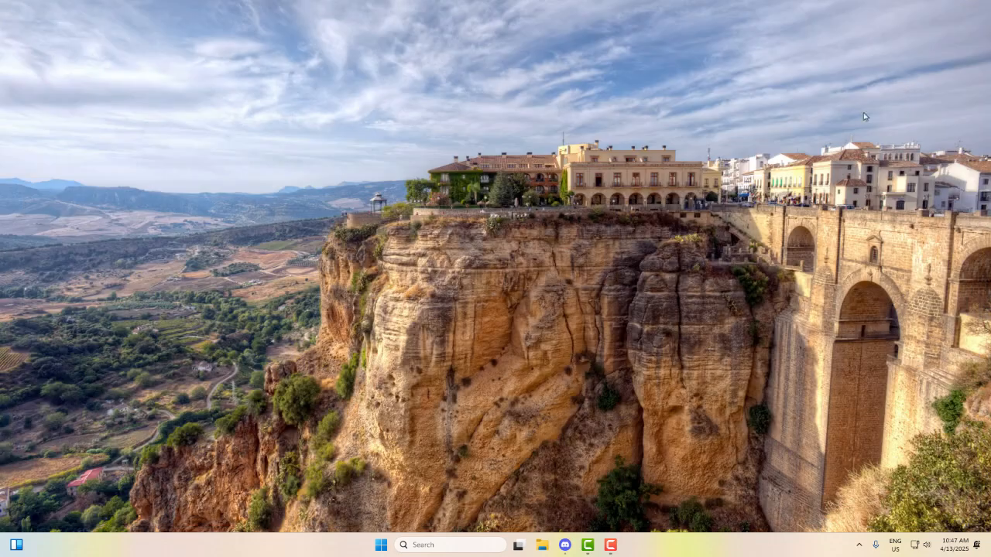